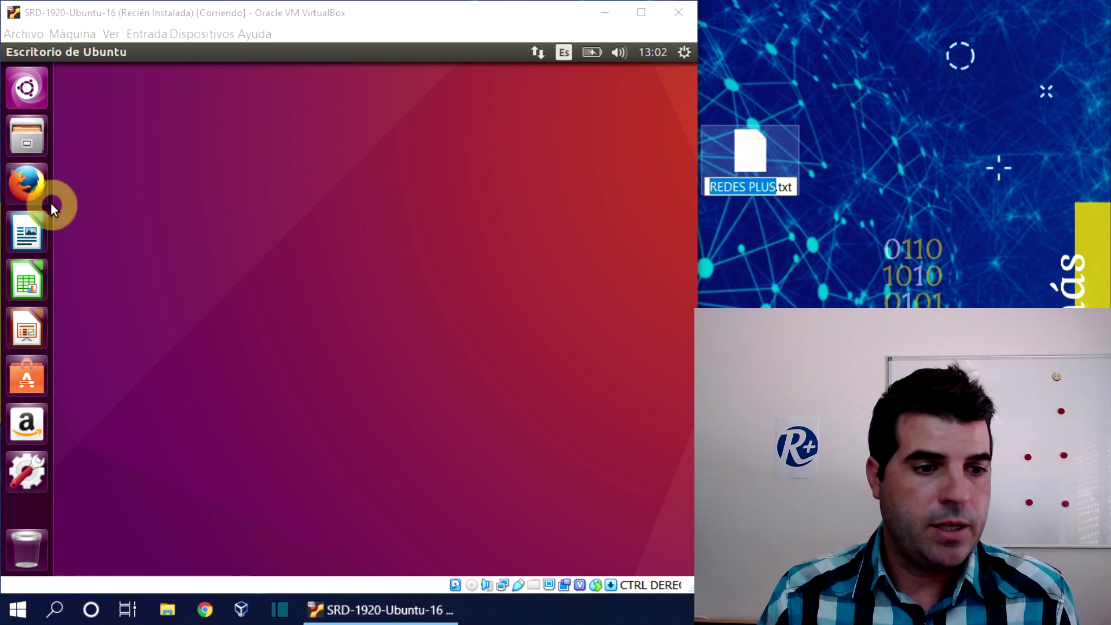
# - Open Firefox in the Ubuntu guest and check whether pasting is available in the address bar
pyautogui.click(34, 185)
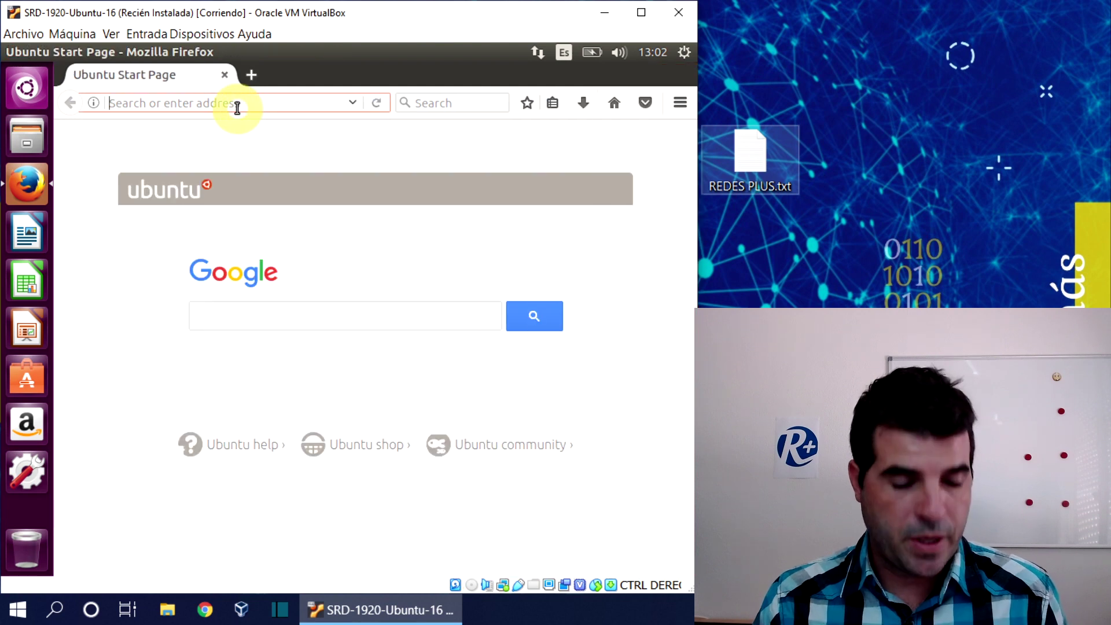
pyautogui.rightClick(238, 108)
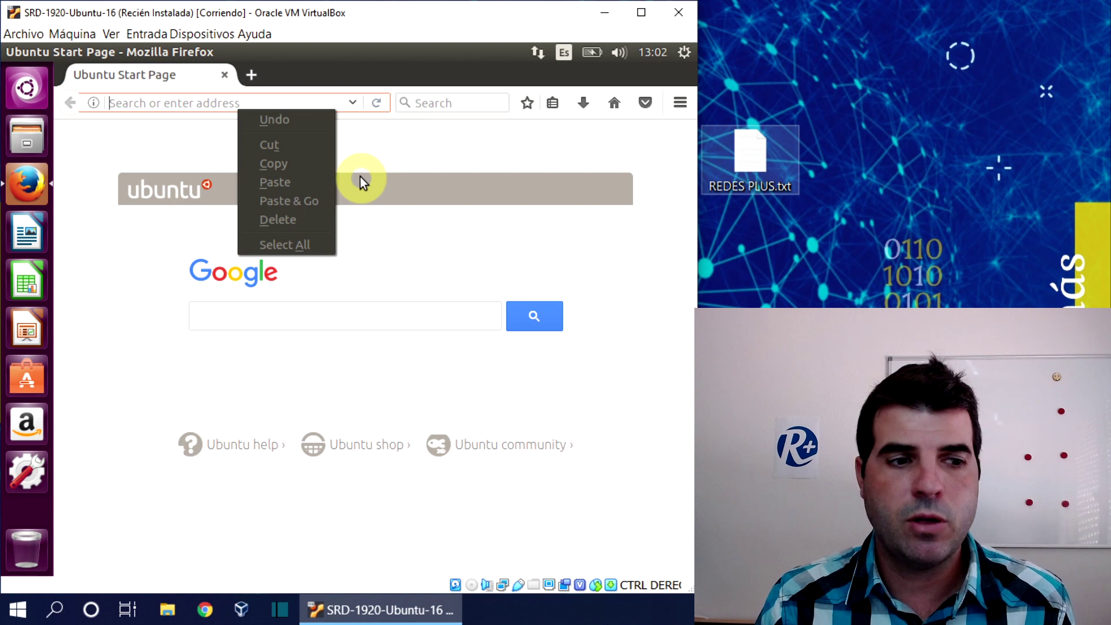
# - Insert the Guest Additions CD image and run its installer, authorising it with the superuser password
pyautogui.click(202, 34)
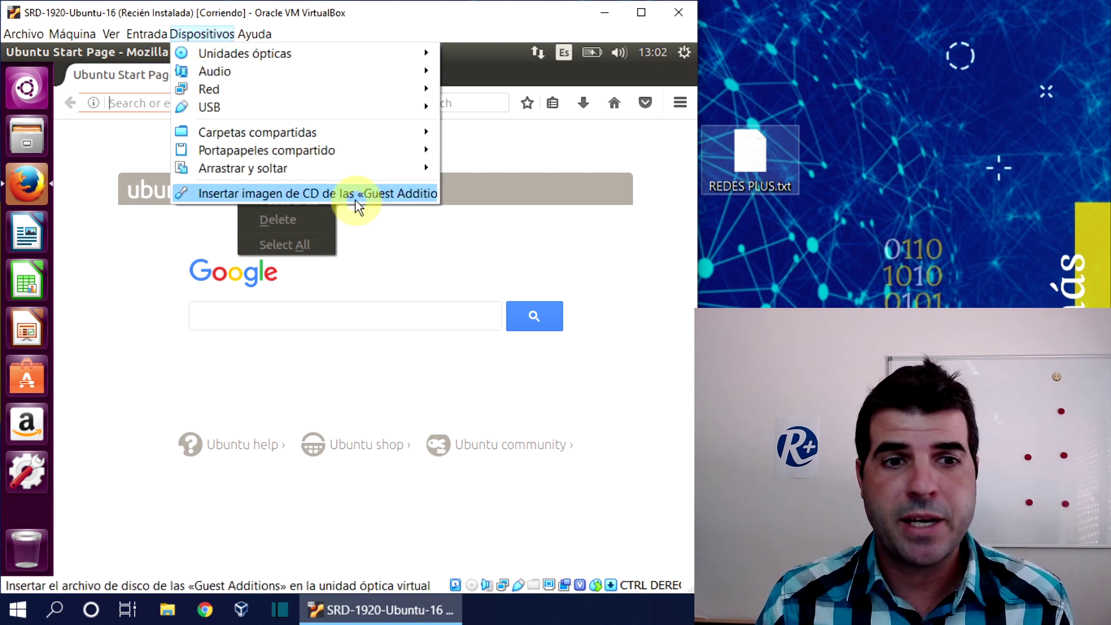
pyautogui.click(397, 193)
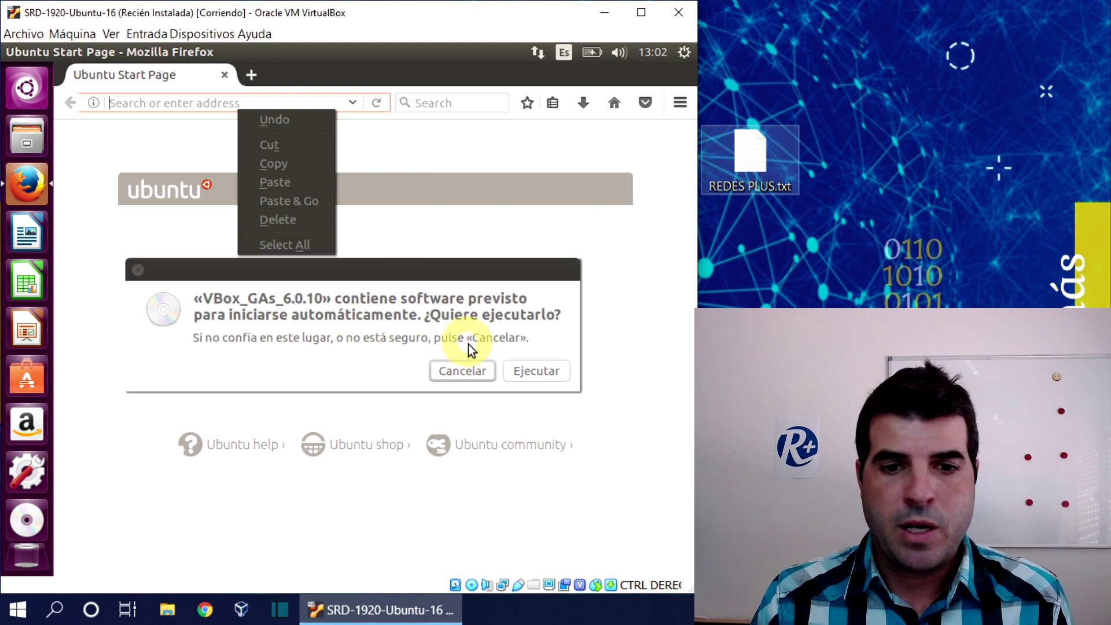
pyautogui.click(535, 373)
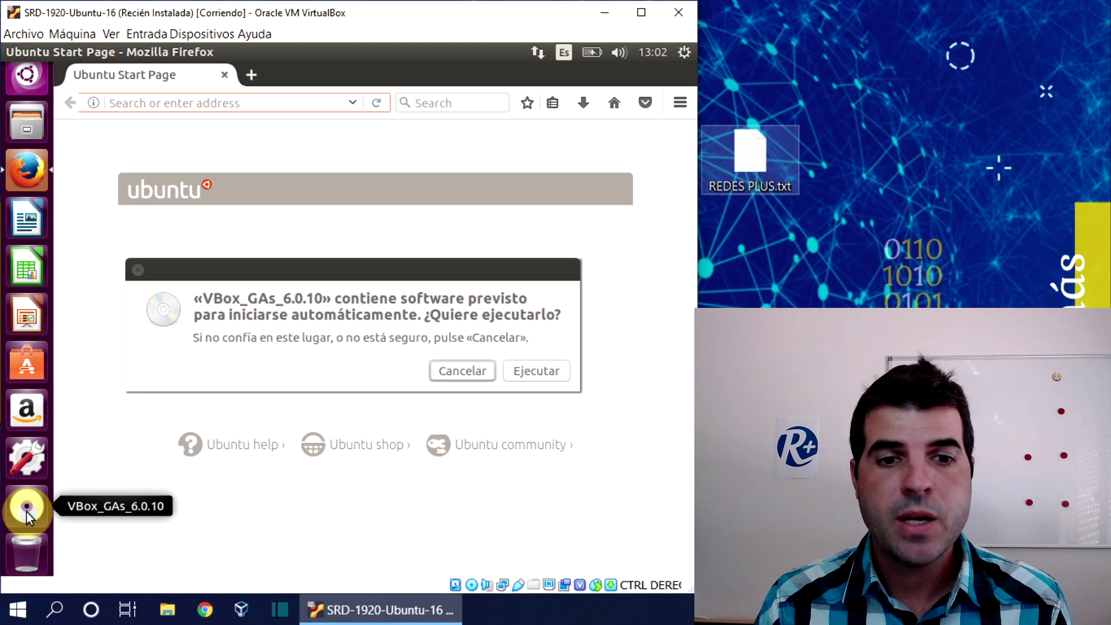
pyautogui.click(536, 372)
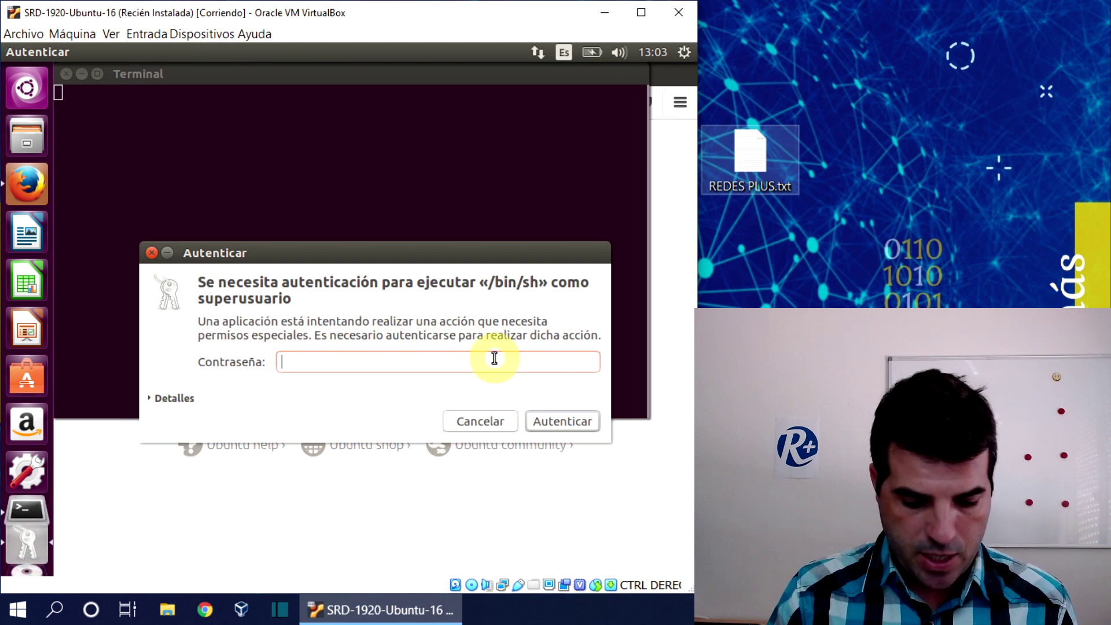
pyautogui.write('••••')
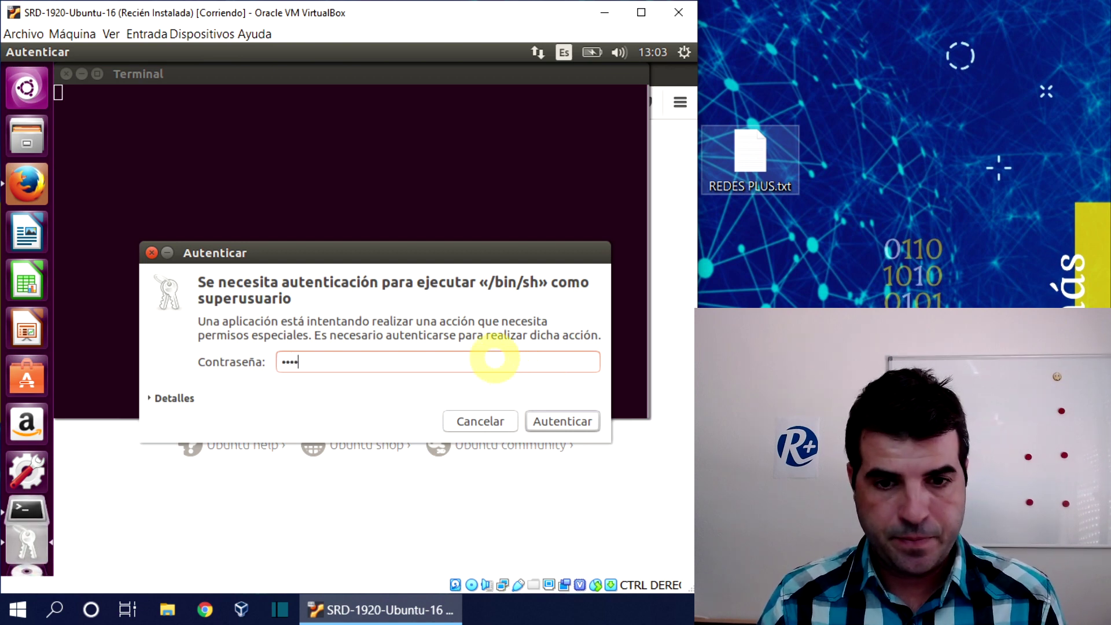
pyautogui.click(550, 421)
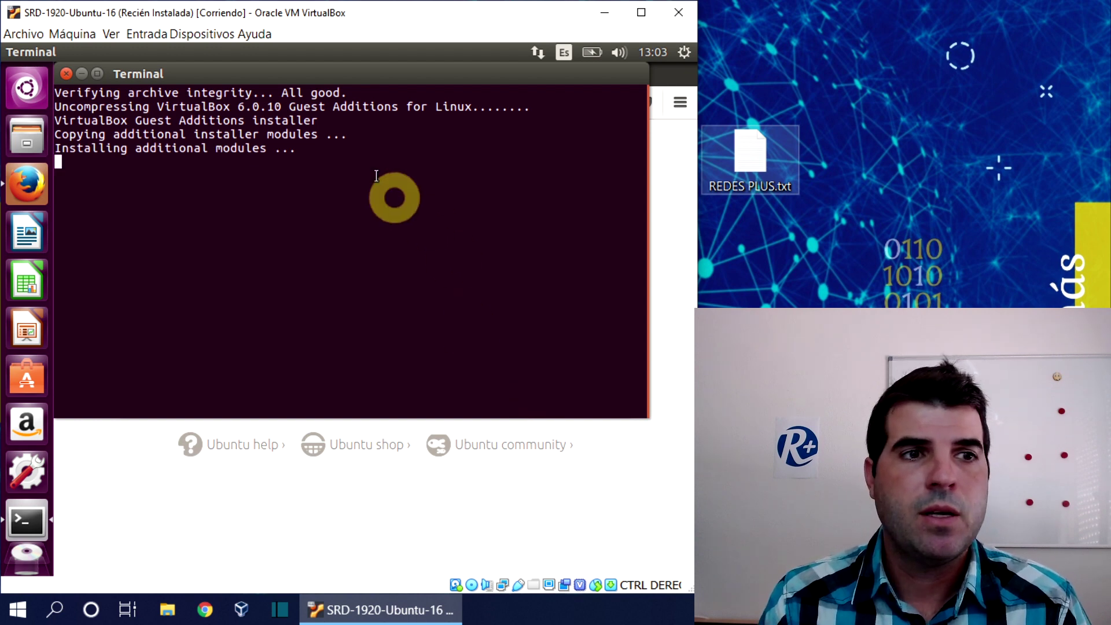
# - Set the virtual machine's shared clipboard (Portapapeles compartido) to Bidireccional
pyautogui.click(198, 35)
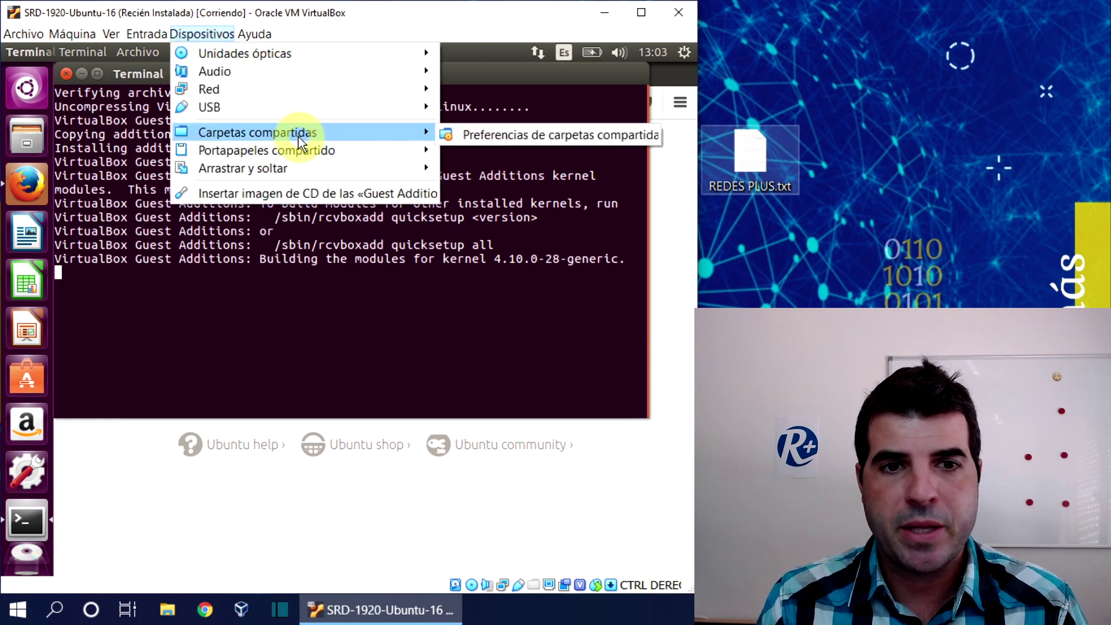
pyautogui.moveTo(349, 145)
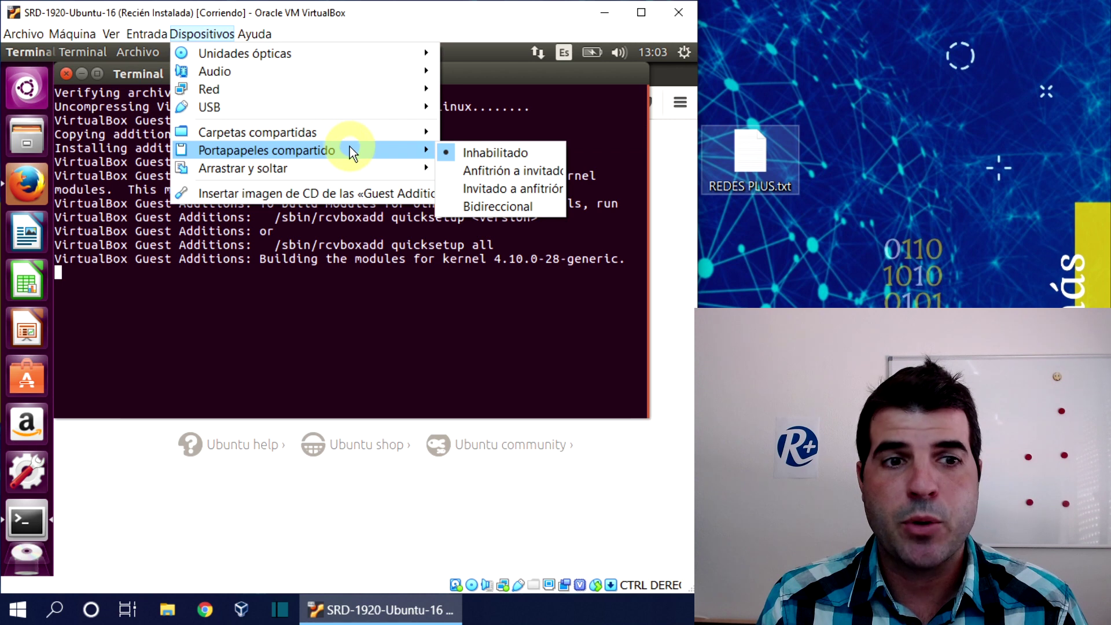
pyautogui.click(523, 206)
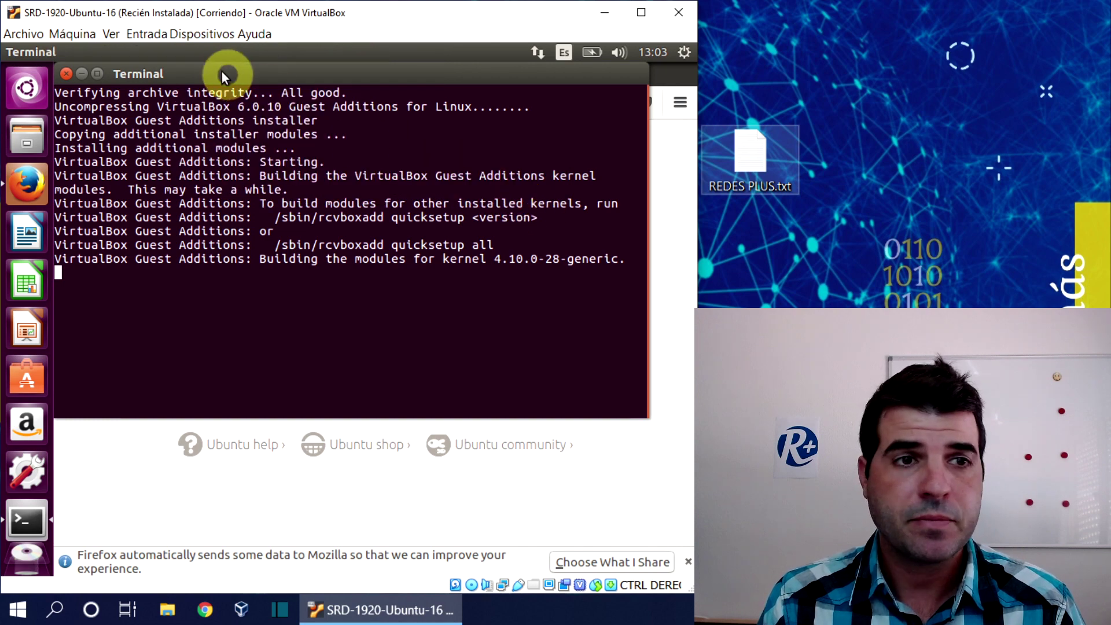
# - Set the virtual machine's drag and drop (Arrastrar y soltar) to Bidireccional and check the setting
pyautogui.click(194, 35)
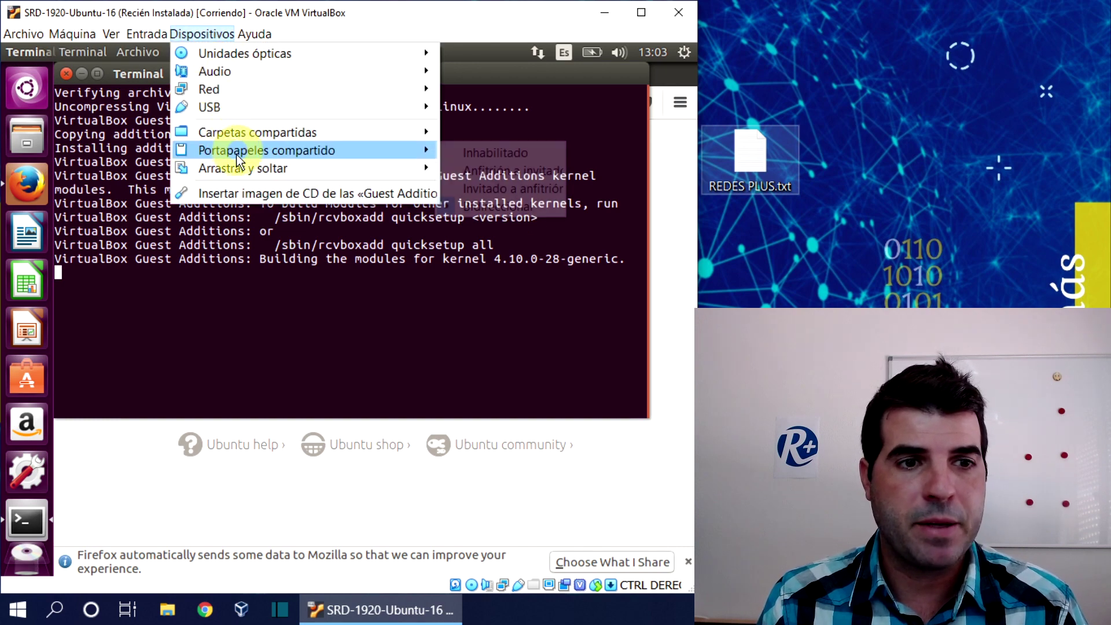
pyautogui.moveTo(242, 168)
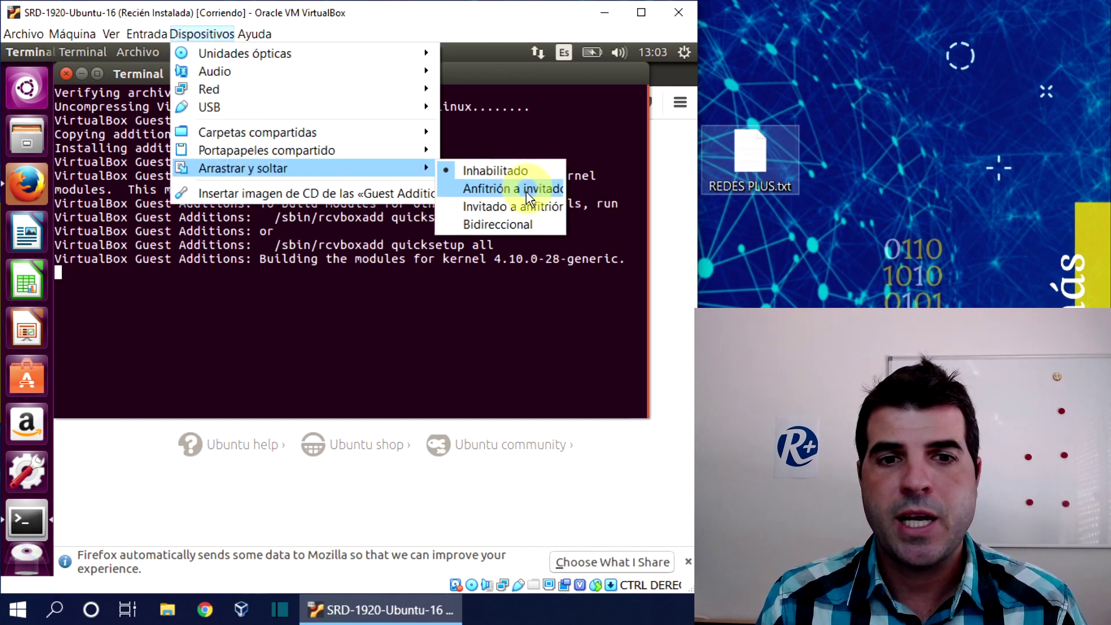
pyautogui.click(504, 223)
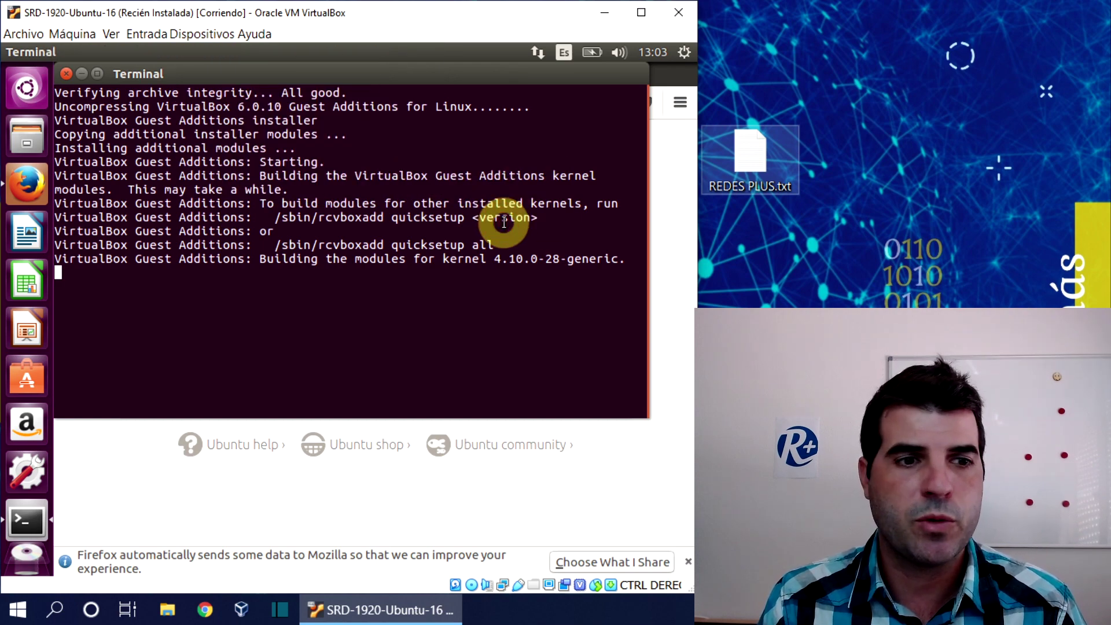
pyautogui.click(197, 34)
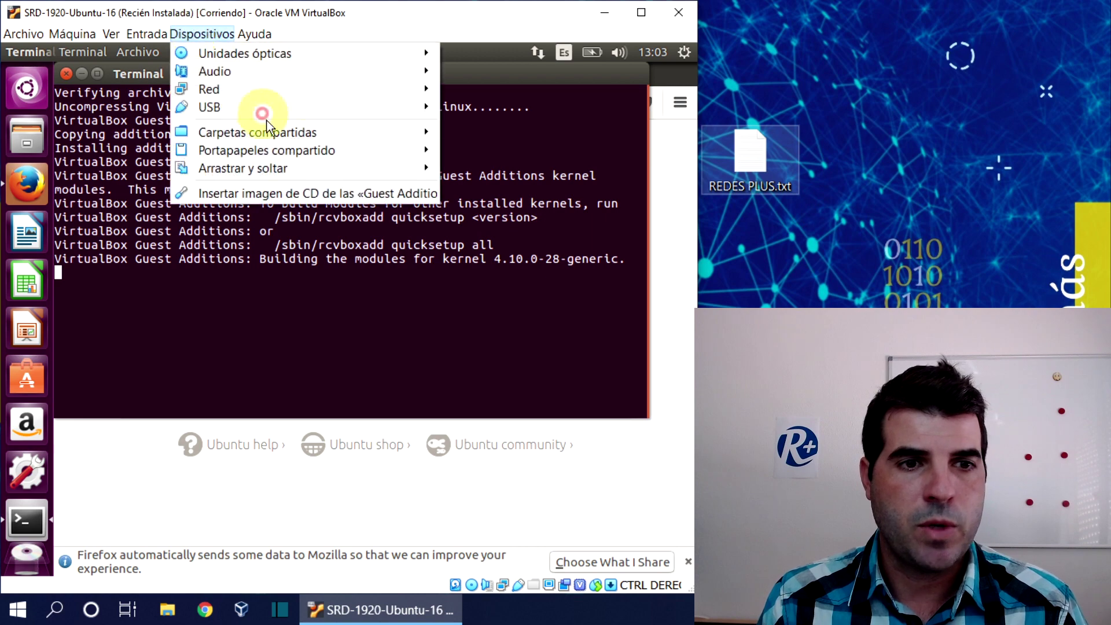
pyautogui.moveTo(330, 172)
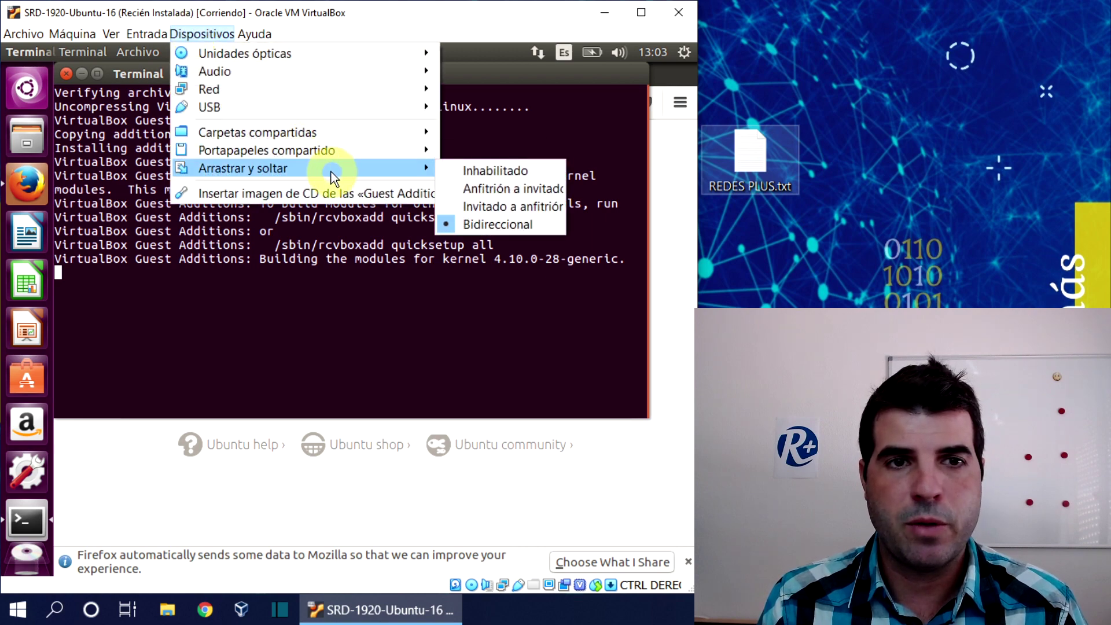
pyautogui.click(426, 16)
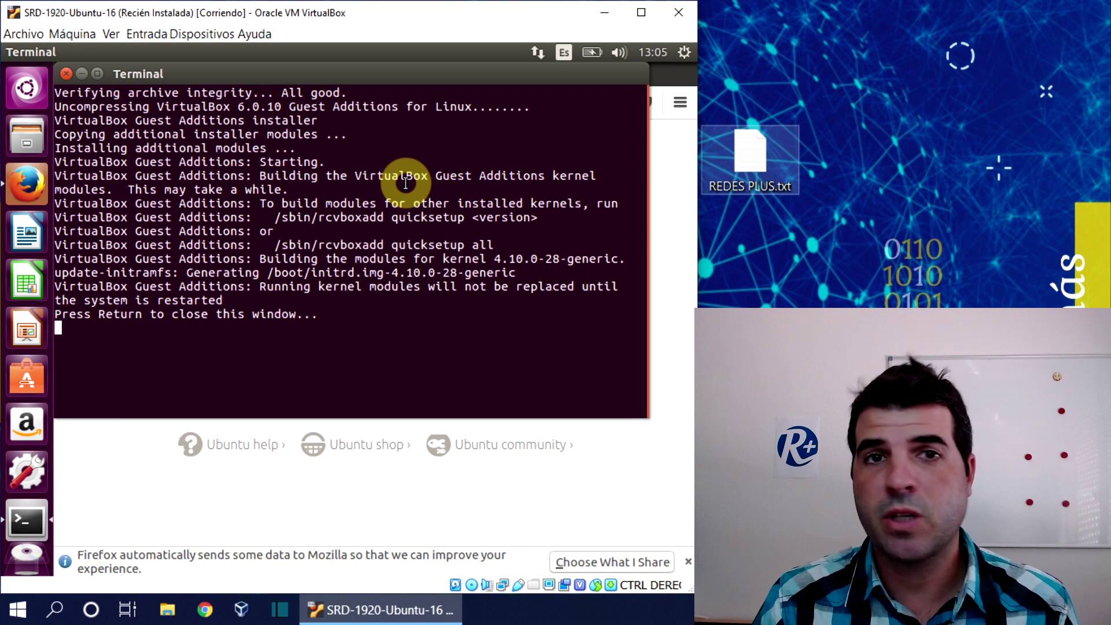
# - Close the finished installer terminal and restart the Ubuntu guest
pyautogui.click(362, 322)
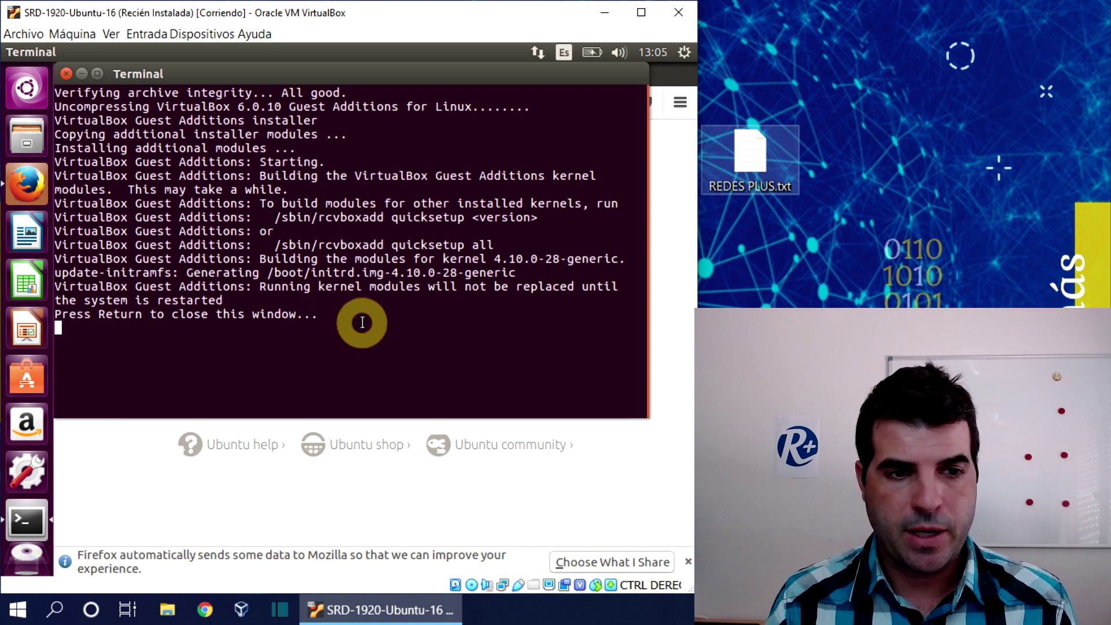
pyautogui.press('Return')
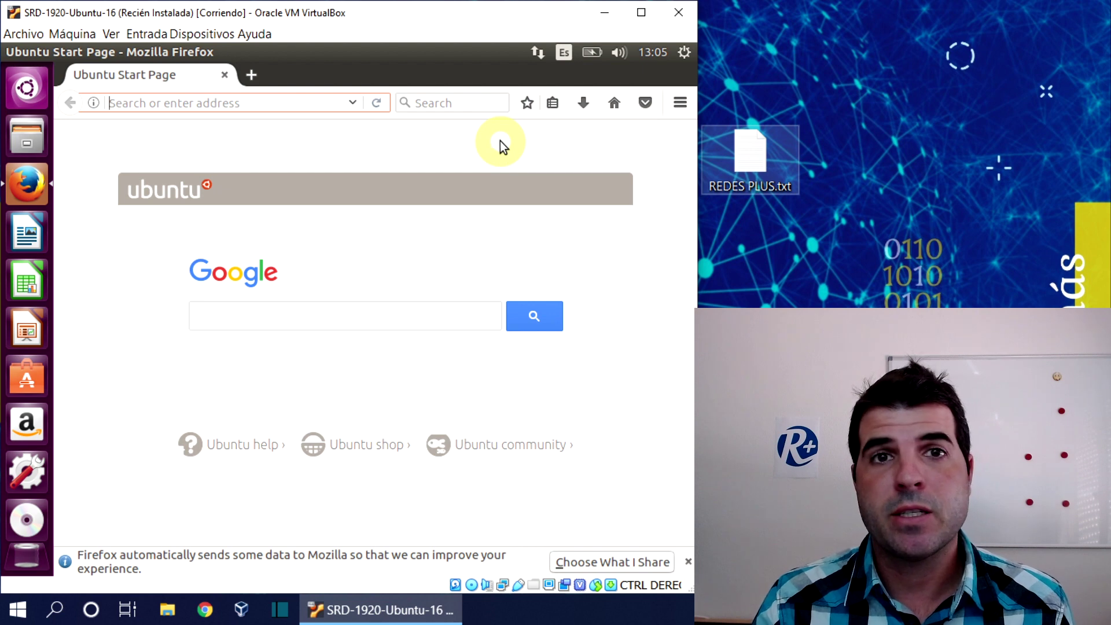
pyautogui.click(686, 54)
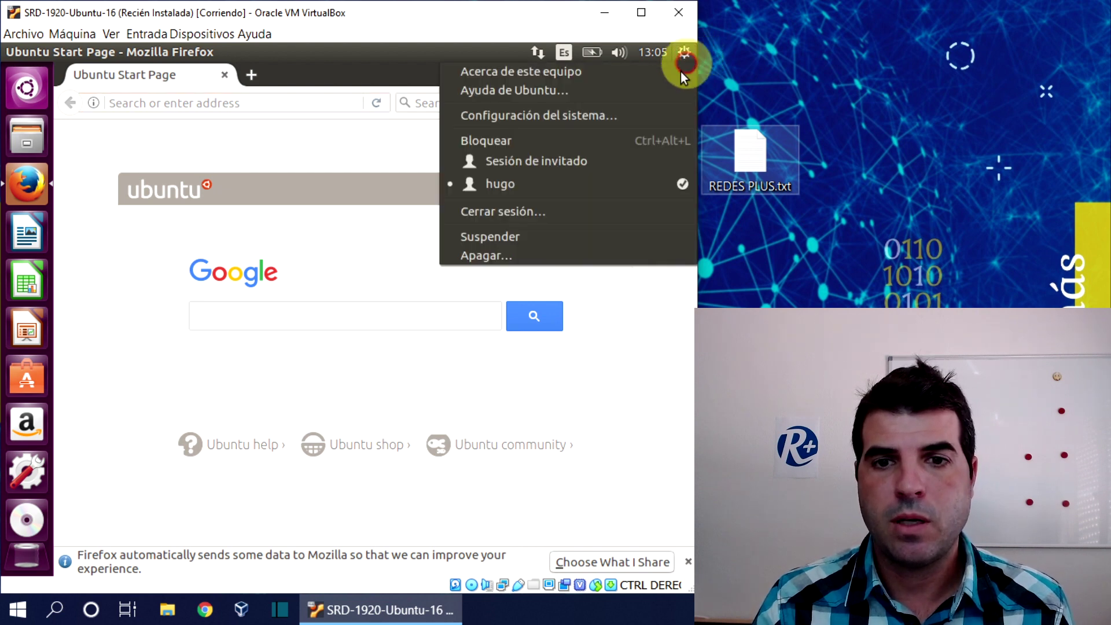
pyautogui.click(516, 255)
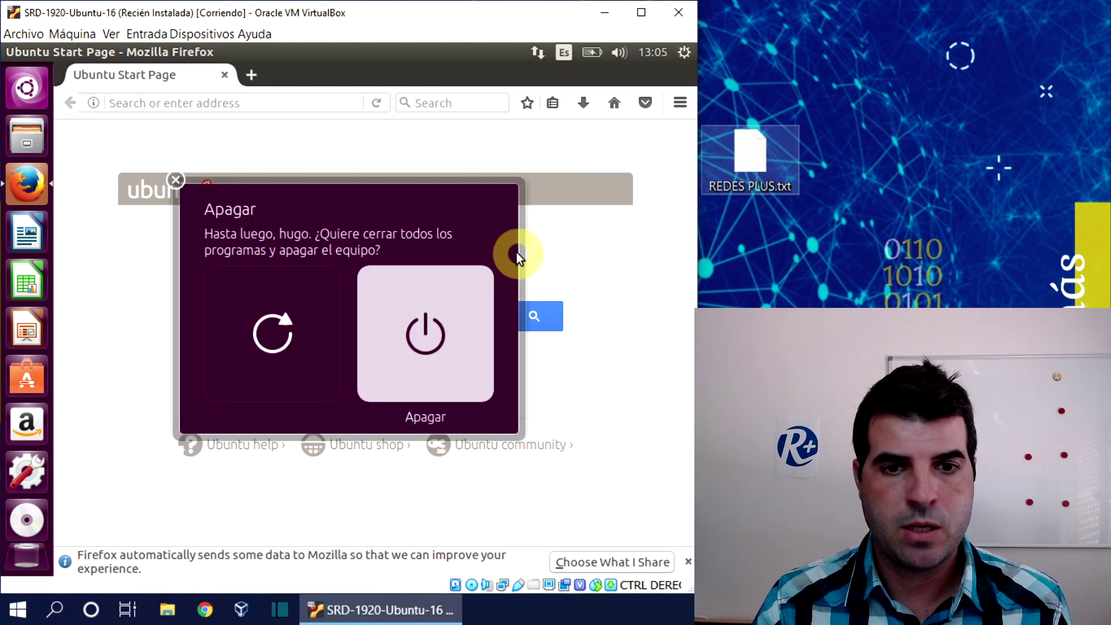
pyautogui.click(296, 324)
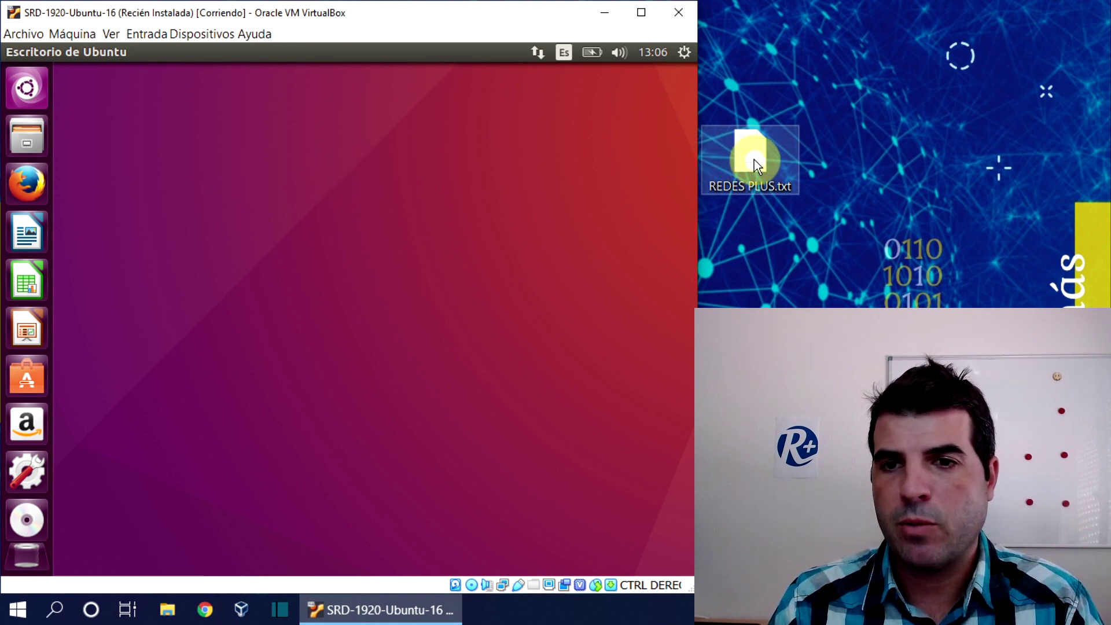
# - Copy REDES PLUS.txt from the Windows host desktop to the Ubuntu guest desktop
pyautogui.moveTo(751, 158); pyautogui.dragTo(154, 127)
pyautogui.click(155, 218)
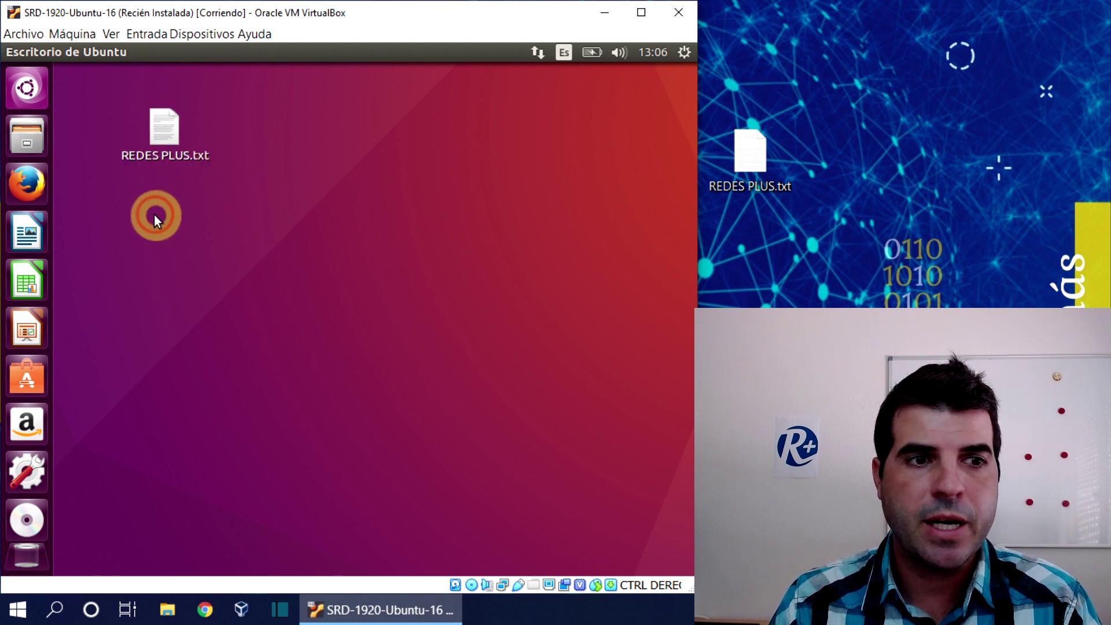
pyautogui.click(770, 149)
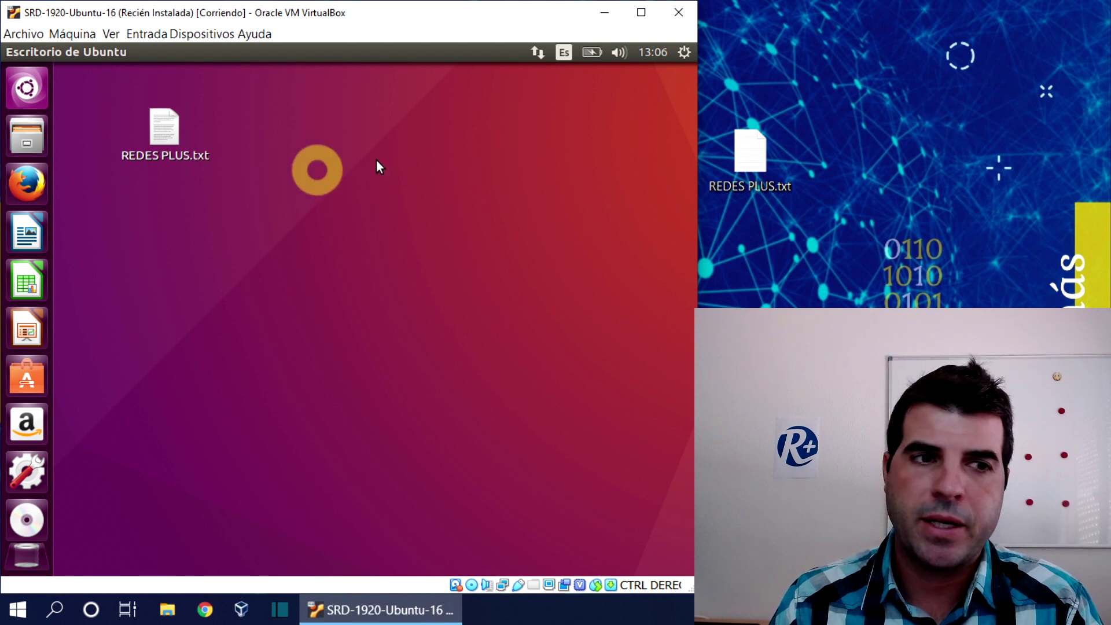
pyautogui.click(169, 159)
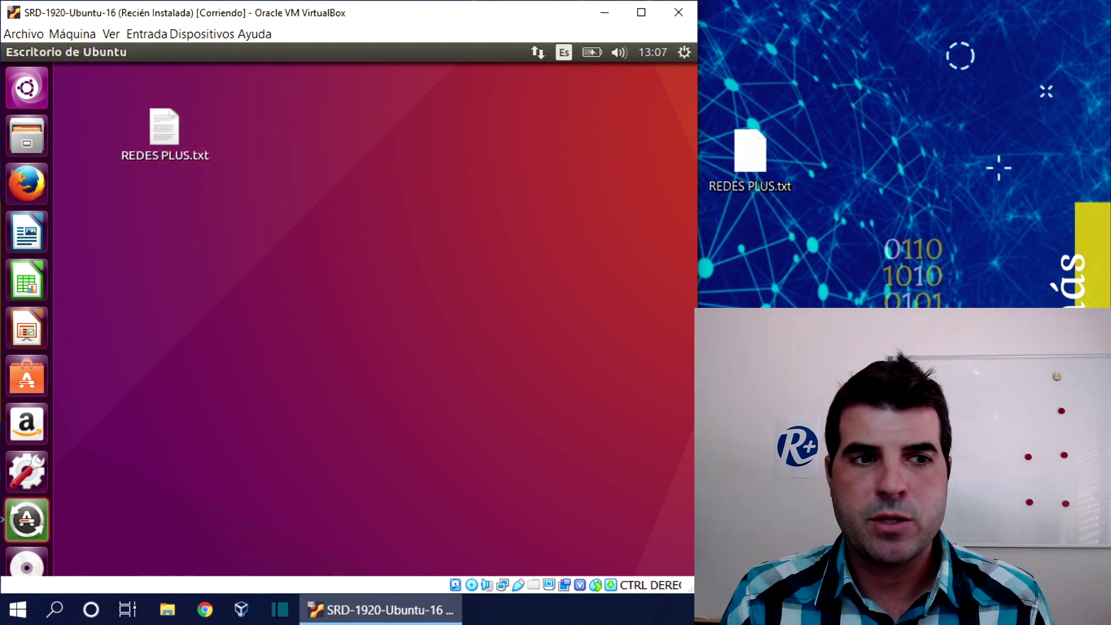
# - Create an empty document named "Redes Plus Plus.txt" on the Ubuntu desktop
pyautogui.rightClick(192, 227)
pyautogui.click(231, 256)
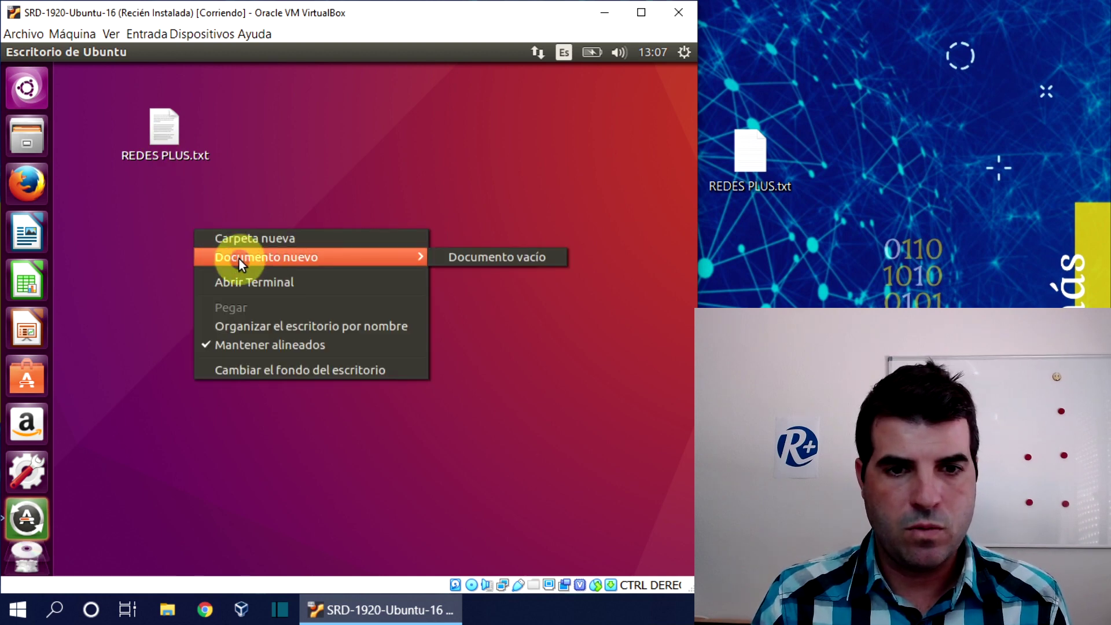
pyautogui.click(456, 258)
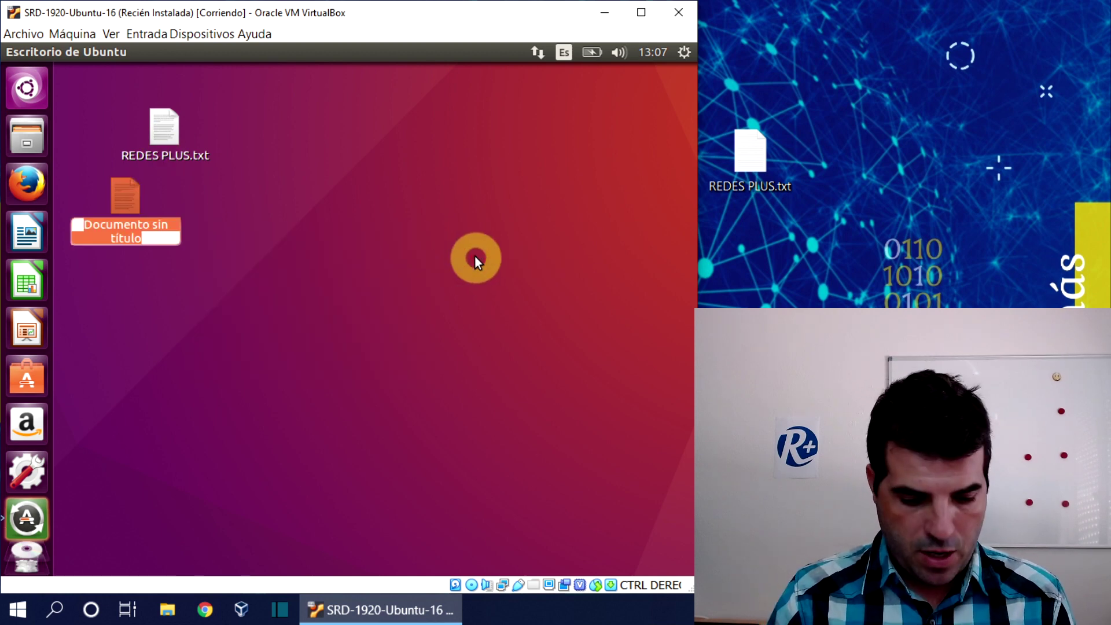
pyautogui.write('Redes')
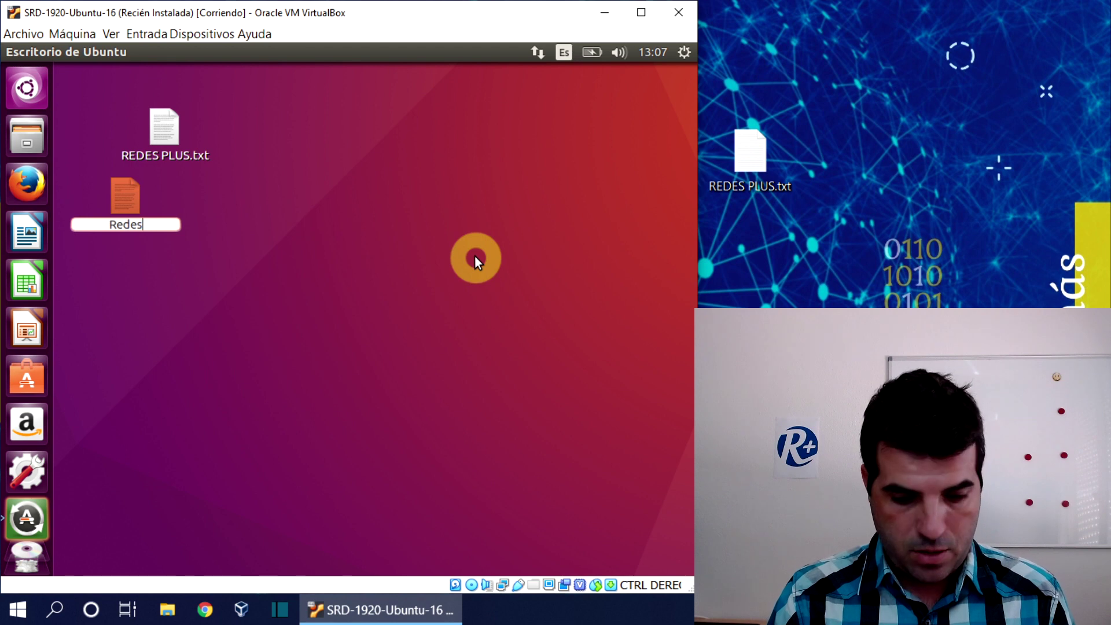
pyautogui.write(' Pl')
pyautogui.press('BackSpace')
pyautogui.press('BackSpace')
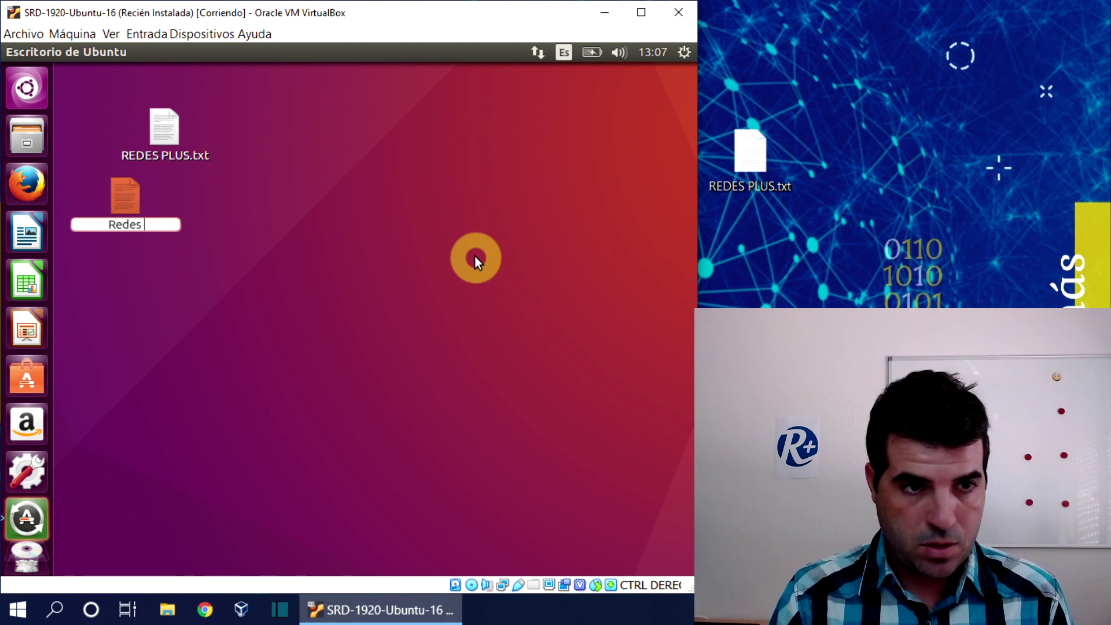
pyautogui.write('Plus Plus')
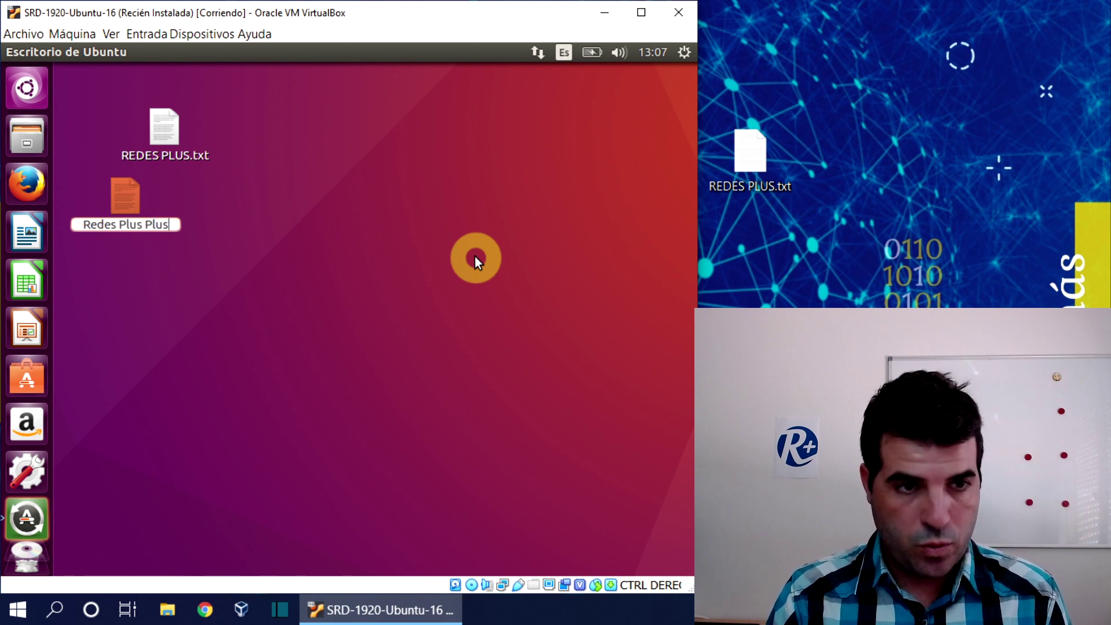
pyautogui.write('.txt')
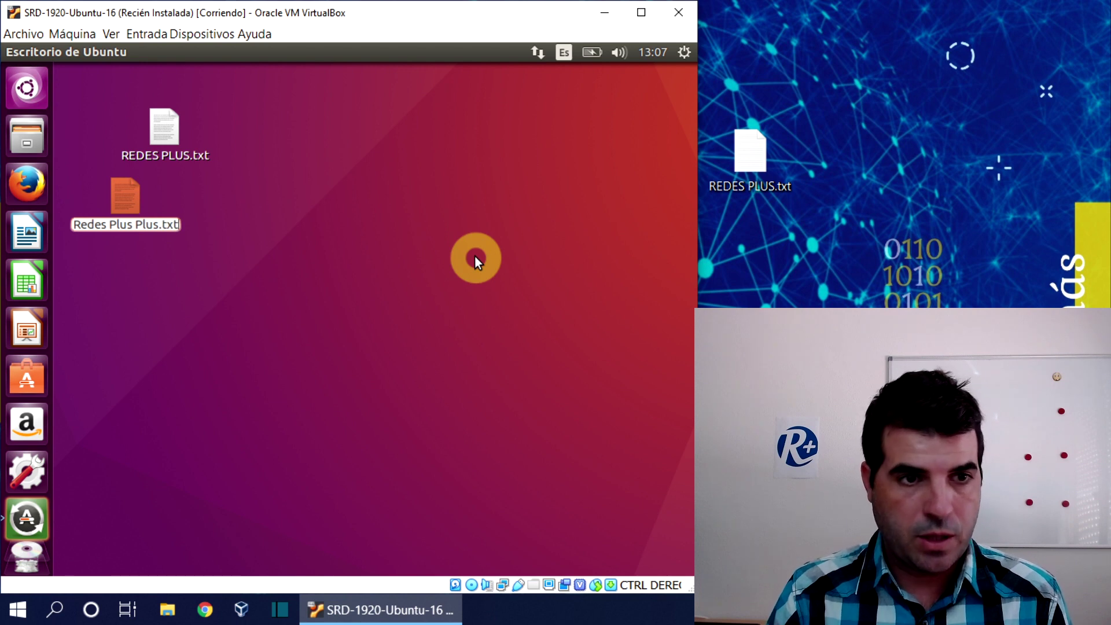
pyautogui.press('Return')
# - Copy Redes Plus Plus.txt from the Ubuntu desktop to the Windows host desktop, beside REDES PLUS.txt
pyautogui.moveTo(125, 210); pyautogui.dragTo(897, 116)
pyautogui.moveTo(965, 165); pyautogui.dragTo(861, 124)
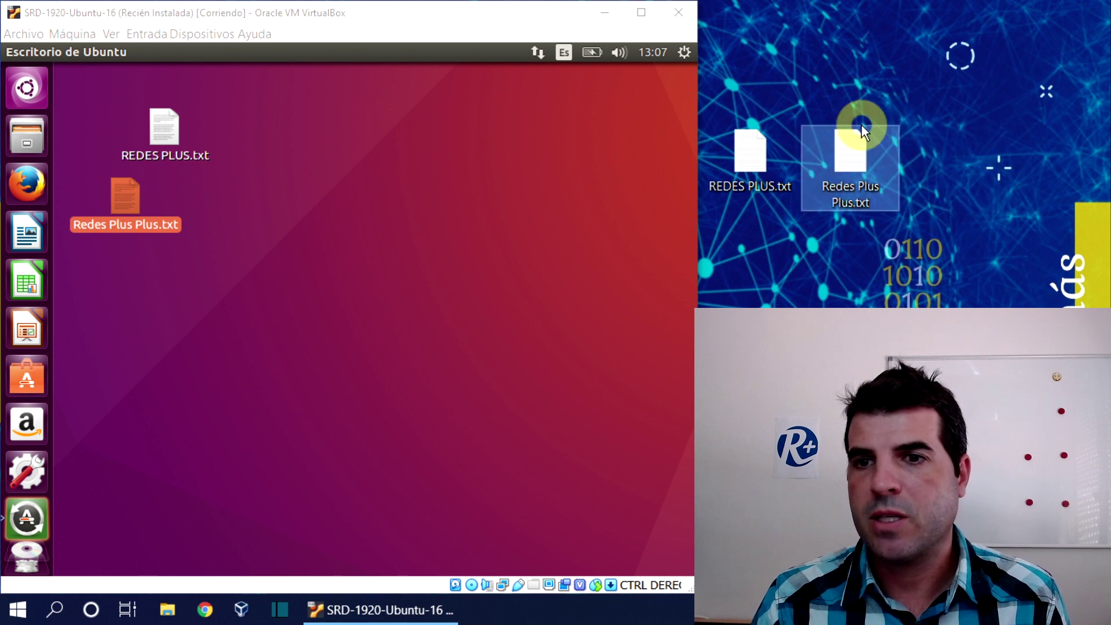
pyautogui.click(754, 189)
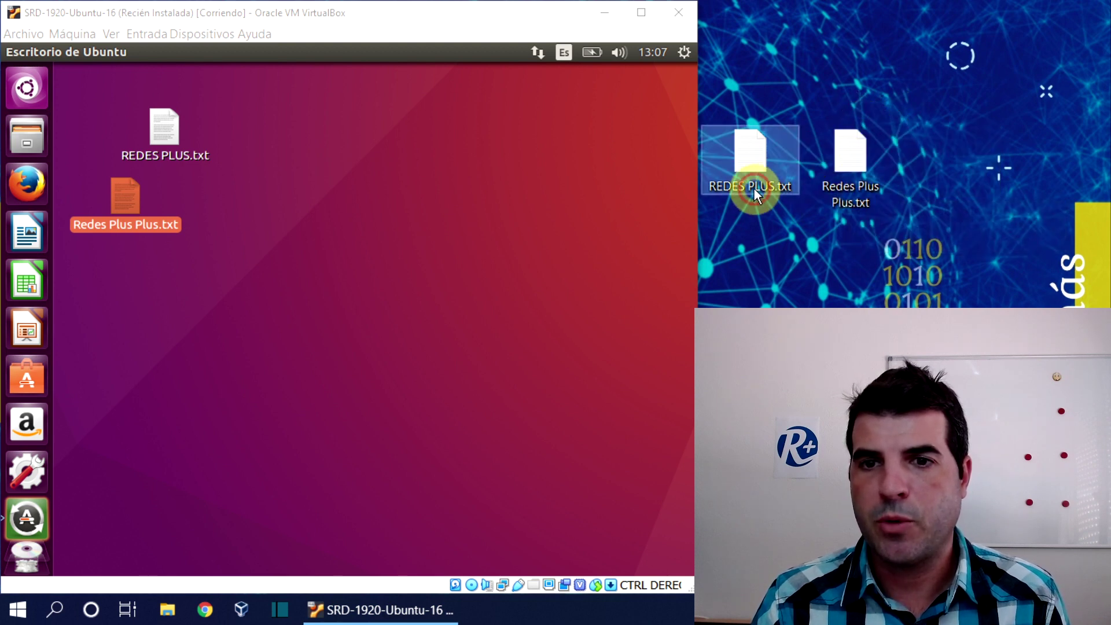
# - Copy the name text "Redes Plus Plus" from the new file on the Windows host desktop
pyautogui.click(828, 188)
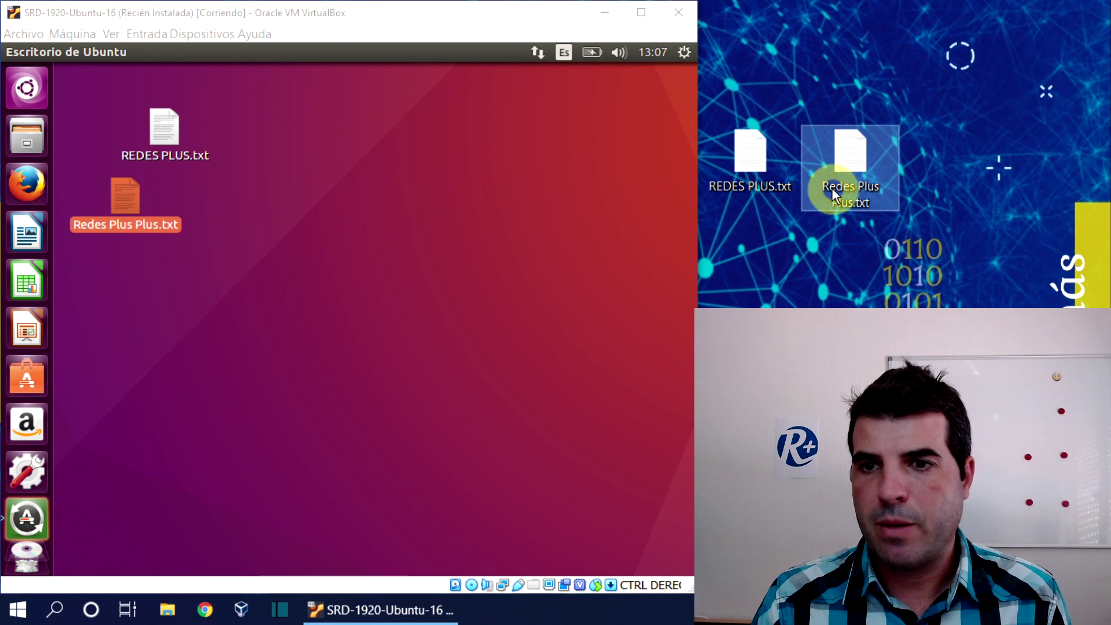
pyautogui.click(832, 189)
pyautogui.hotkey('ctrl', 'c')
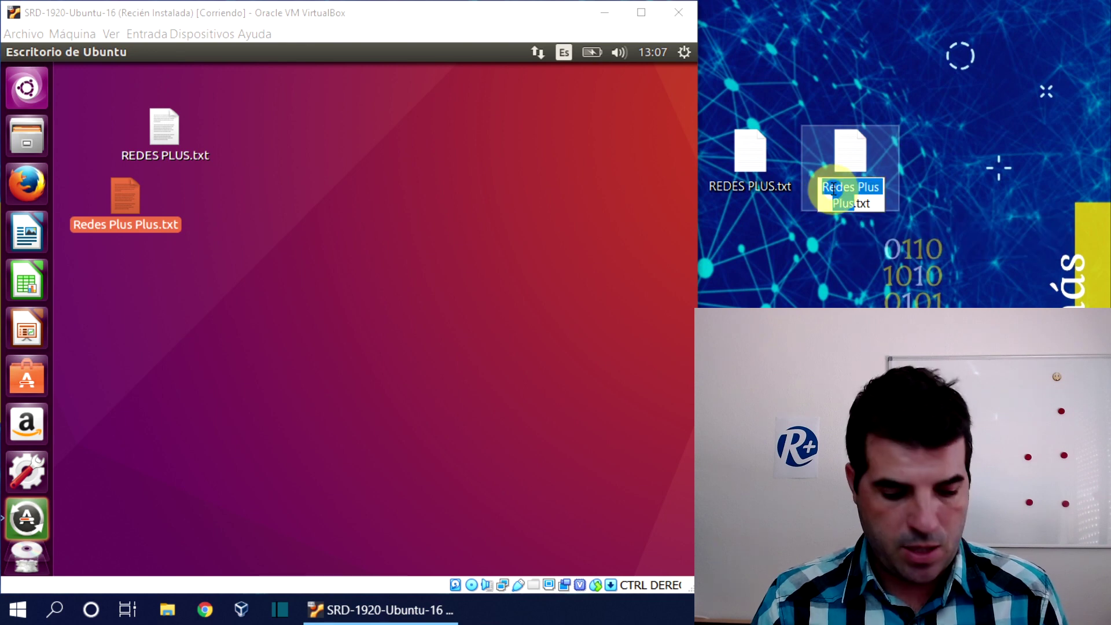
pyautogui.rightClick(831, 188)
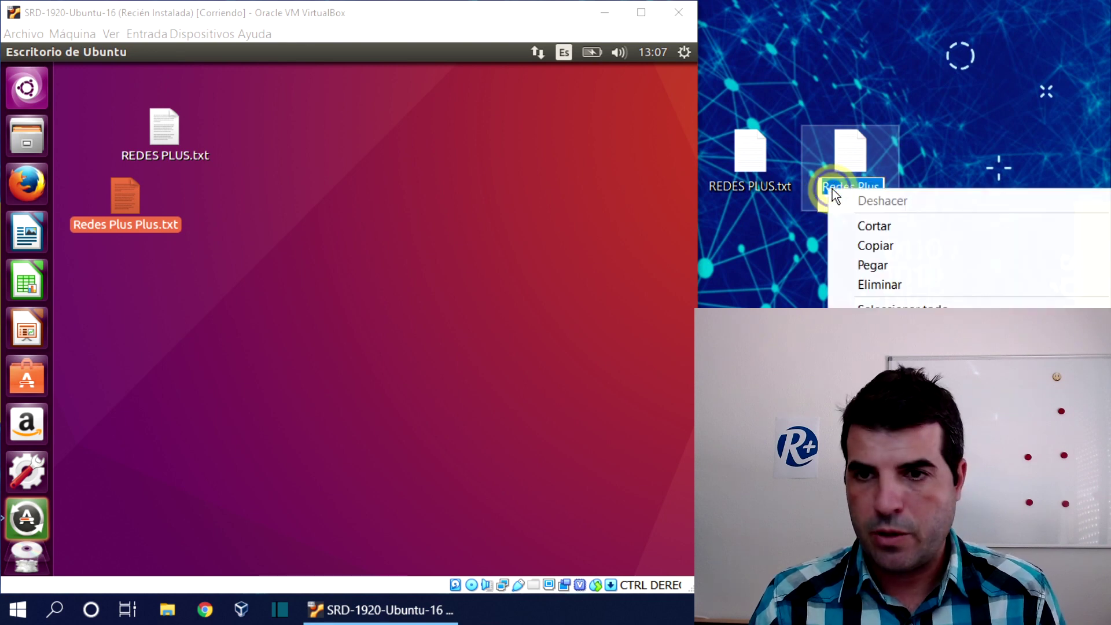
pyautogui.click(879, 246)
pyautogui.click(438, 169)
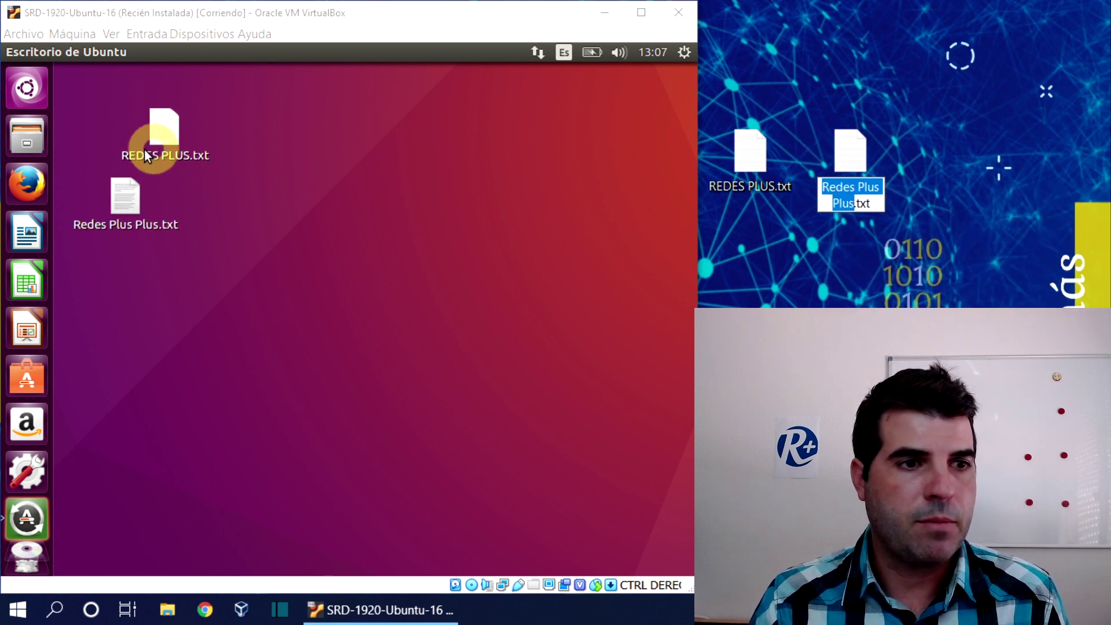
# - Open Firefox in the Ubuntu guest and paste the copied text "Redes Plus Plus" into the address bar
pyautogui.click(26, 180)
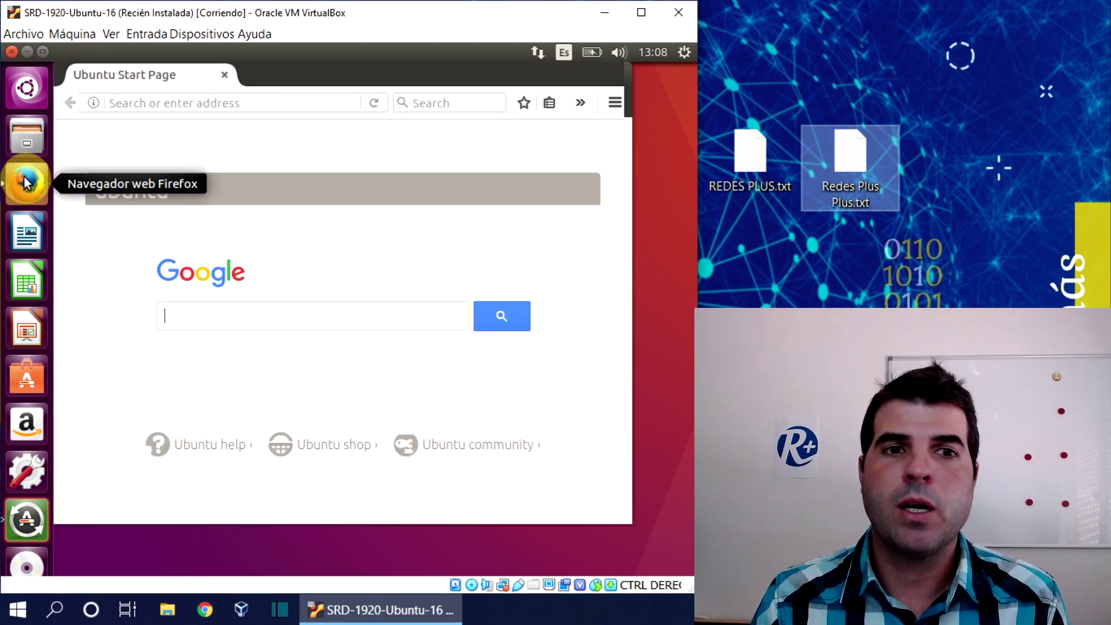
pyautogui.click(213, 102)
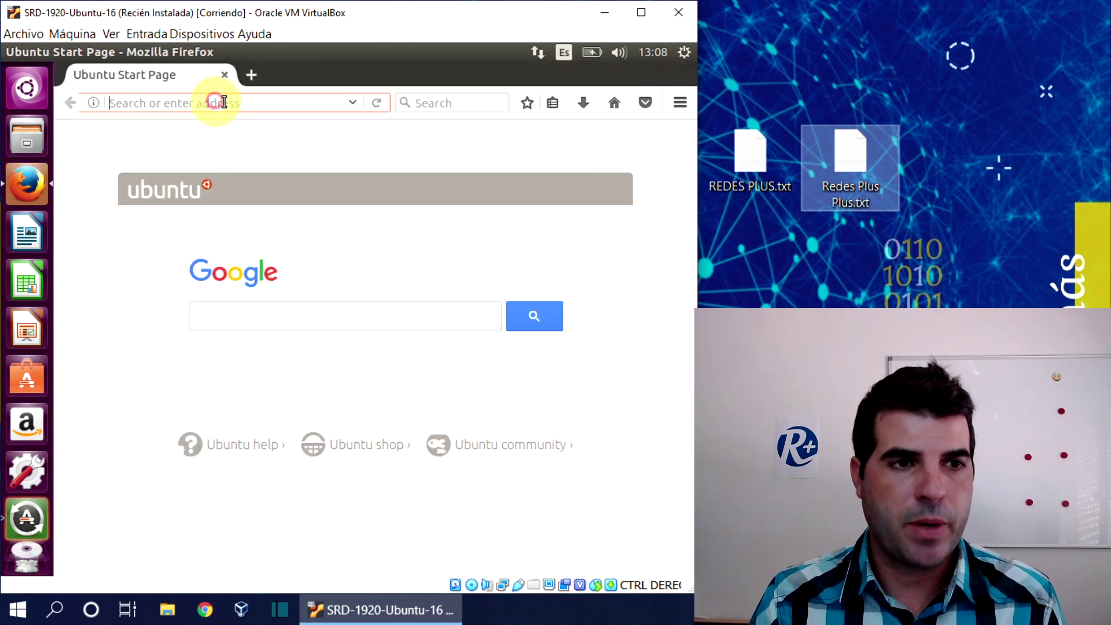
pyautogui.rightClick(294, 103)
pyautogui.click(329, 176)
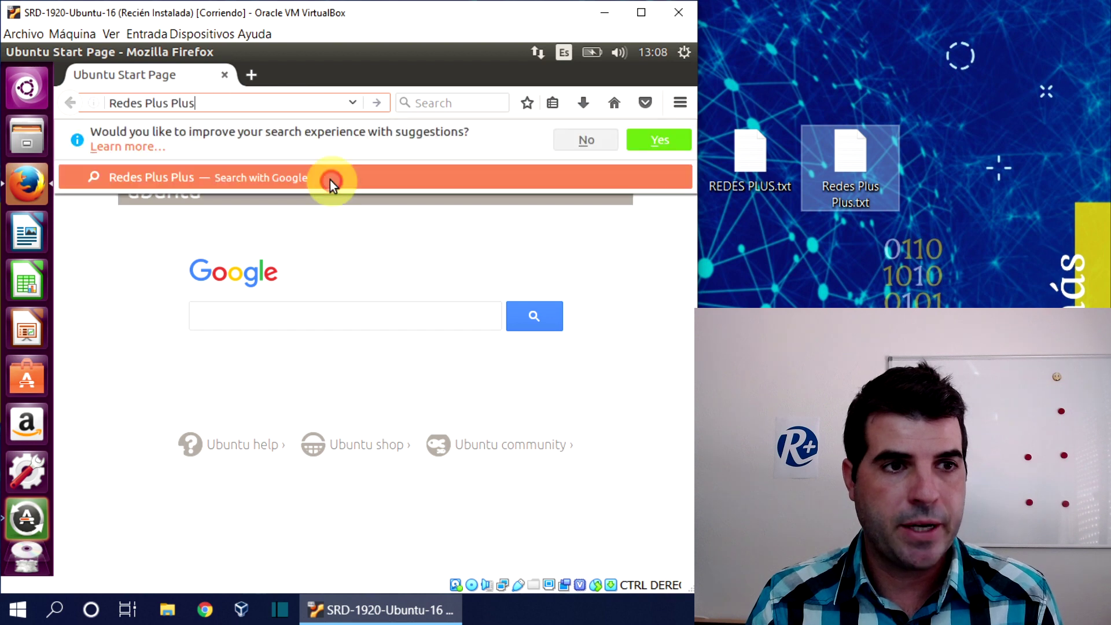